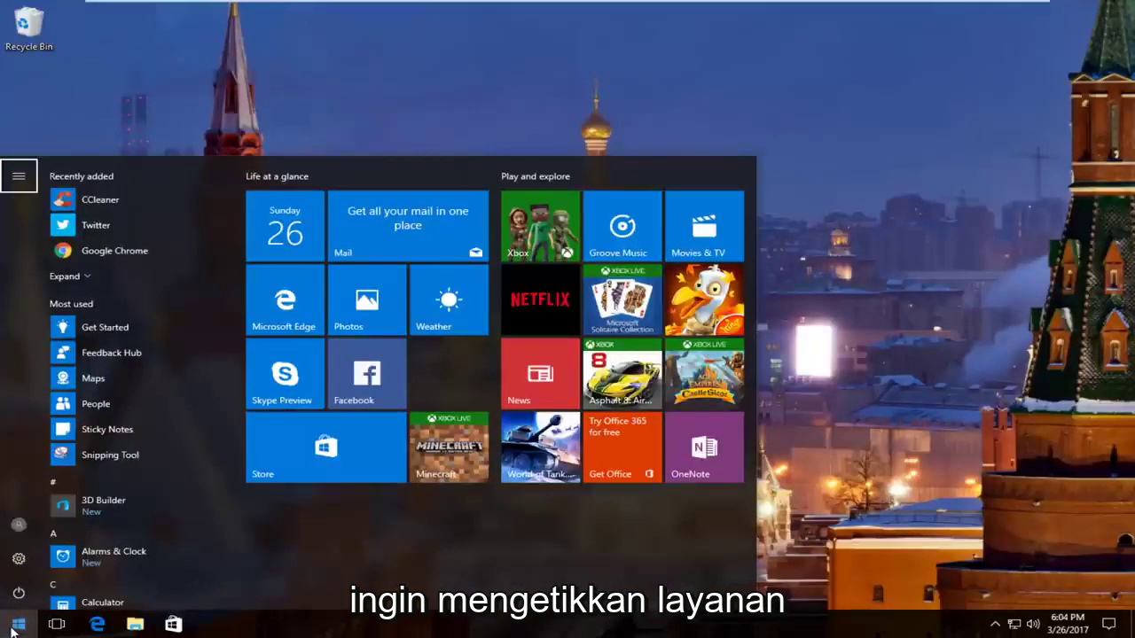
Step: Search the system for "services" and launch the Services desktop app
{"action": "left_click", "coordinate": [13, 629]}
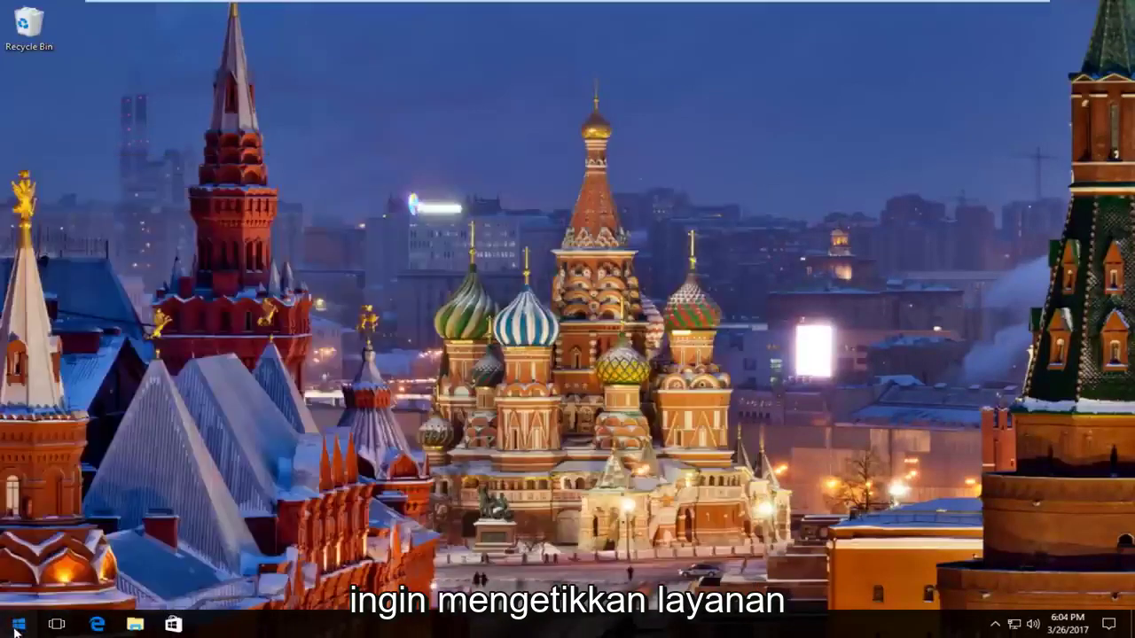
{"action": "left_click", "coordinate": [13, 629]}
{"action": "left_click", "coordinate": [14, 630]}
{"action": "type", "text": "s"}
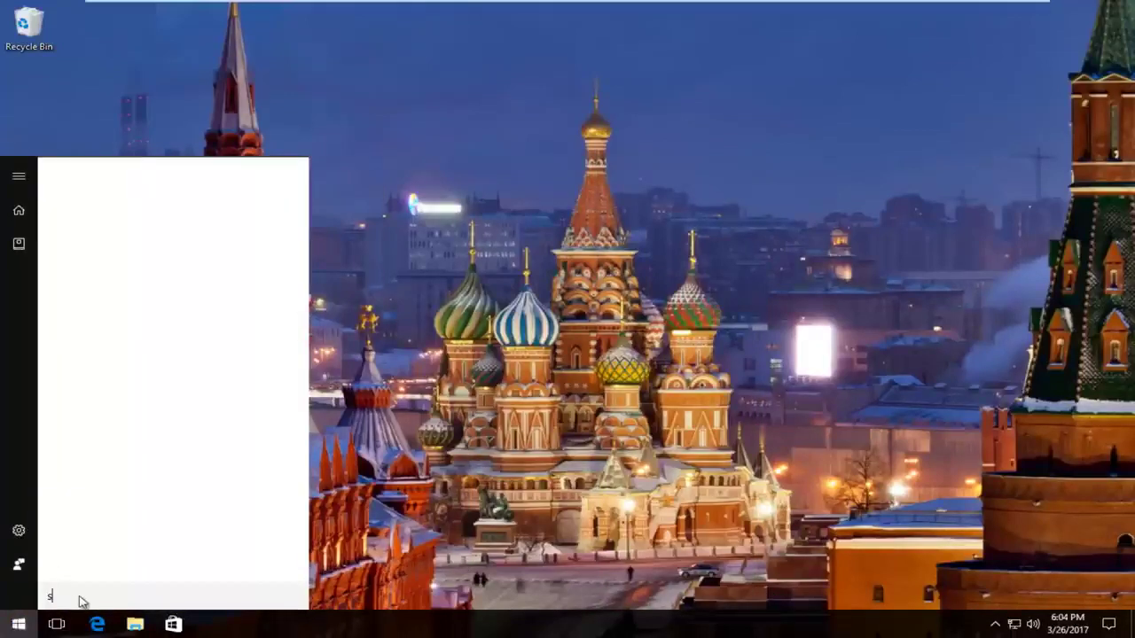
{"action": "type", "text": "ervices"}
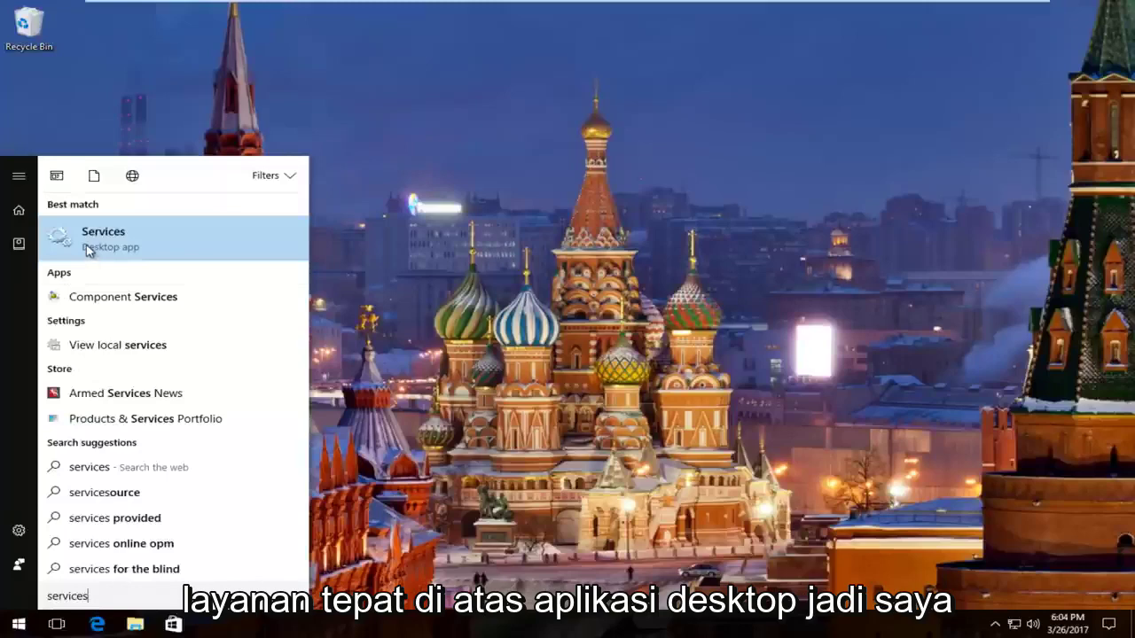
{"action": "left_click", "coordinate": [81, 243]}
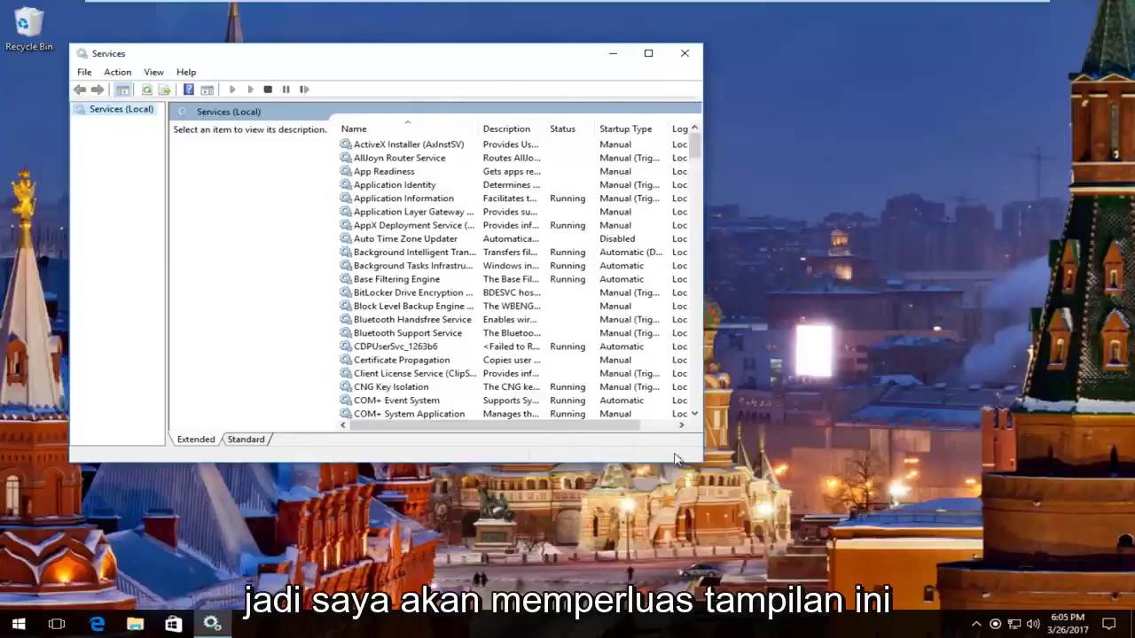
Step: Enlarge and reposition the Services window, then widen the Name and Description columns
{"action": "left_click_drag", "start_coordinate": [700, 461], "coordinate": [1107, 592]}
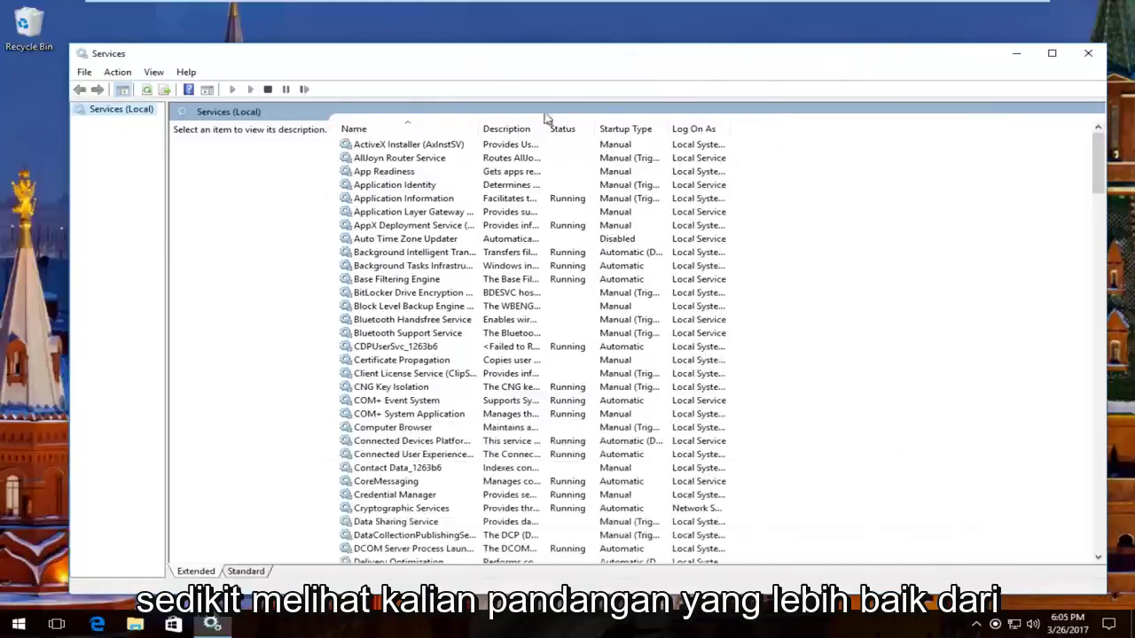
{"action": "left_click_drag", "start_coordinate": [445, 56], "coordinate": [429, 38]}
{"action": "left_click_drag", "start_coordinate": [465, 110], "coordinate": [556, 112]}
{"action": "left_click_drag", "start_coordinate": [625, 111], "coordinate": [738, 111]}
Step: Set the startup type of the Bluetooth Support Service to Automatic in its properties
{"action": "left_click", "coordinate": [391, 318]}
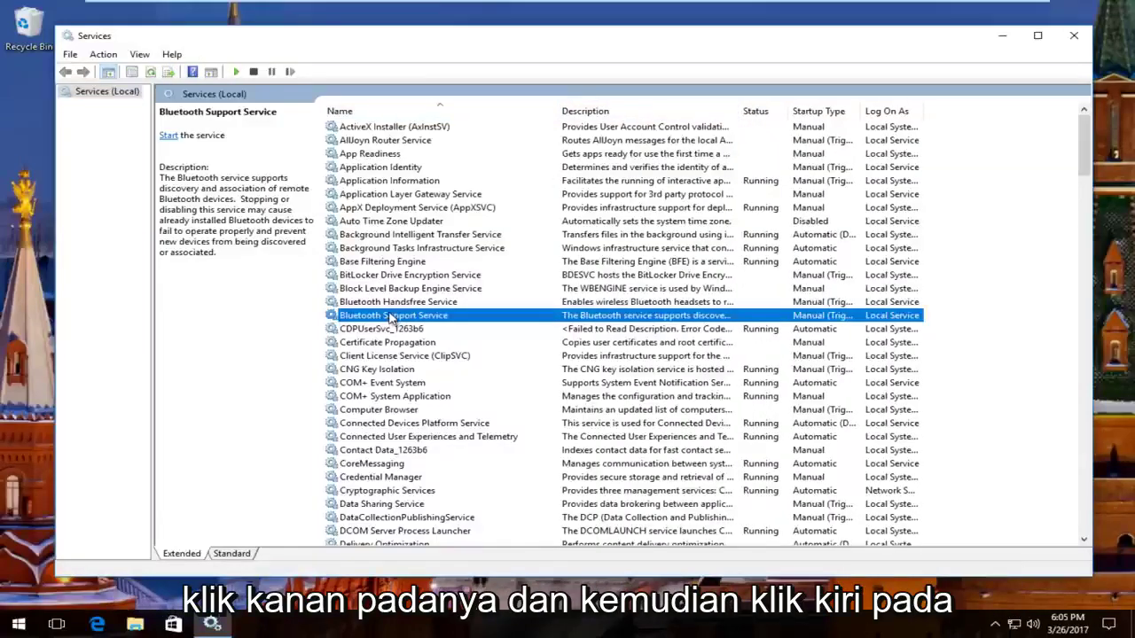
{"action": "right_click", "coordinate": [391, 318]}
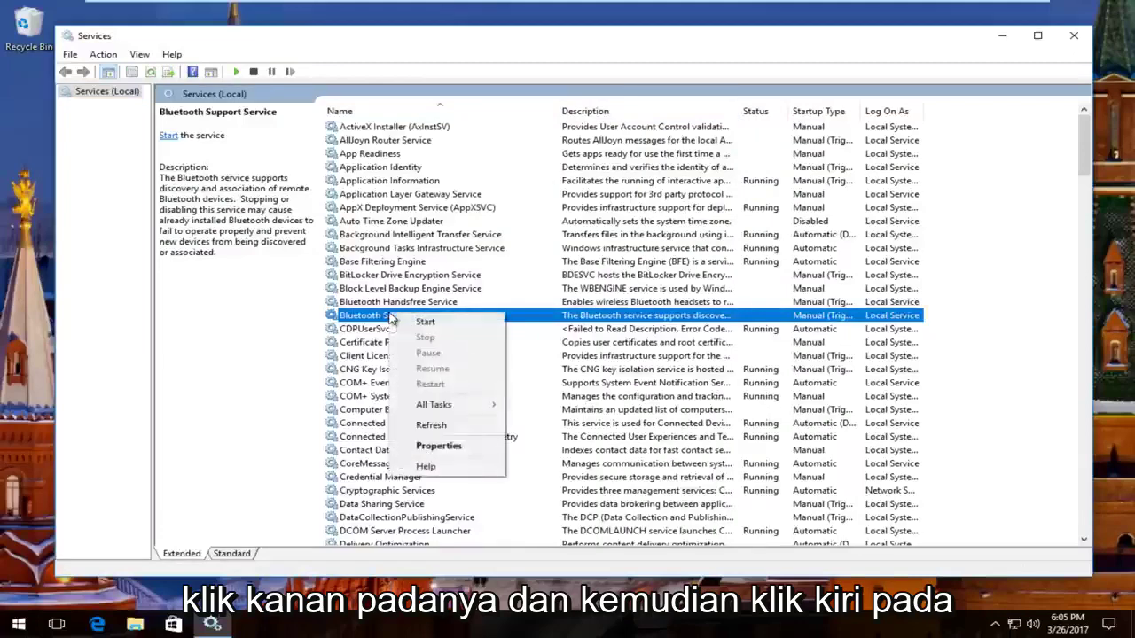
{"action": "left_click", "coordinate": [425, 446]}
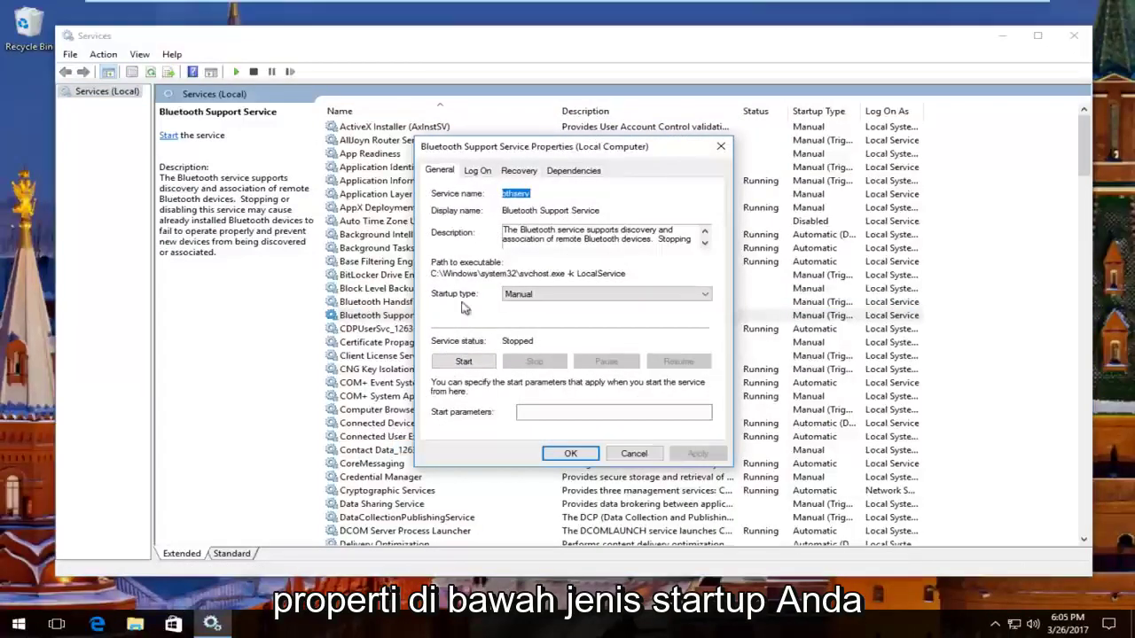
{"action": "left_click", "coordinate": [530, 295]}
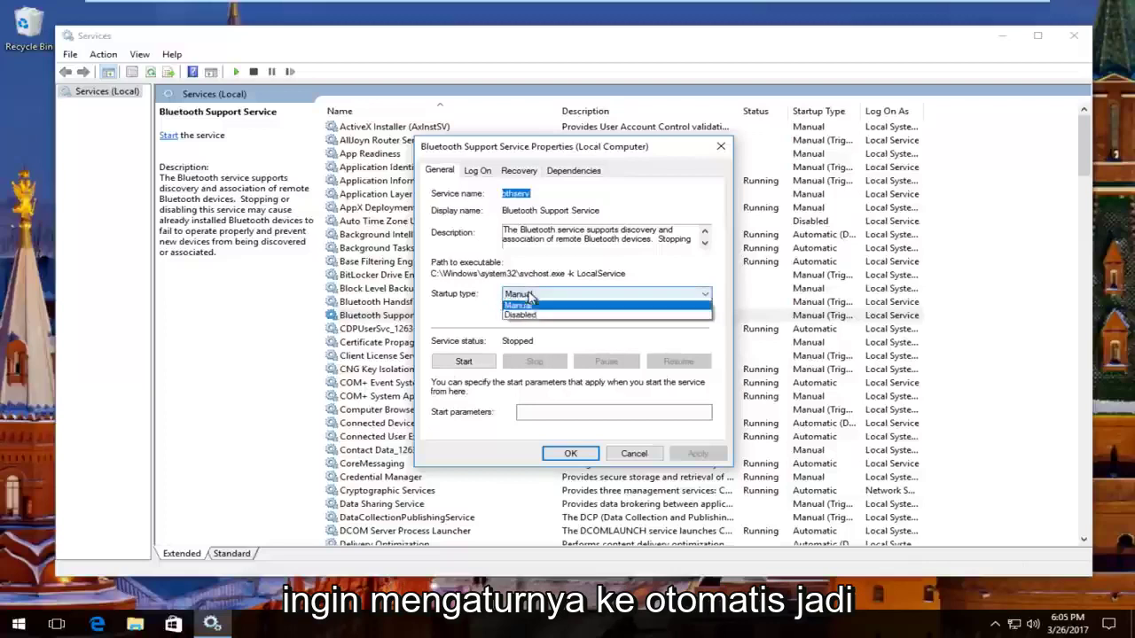
{"action": "left_click", "coordinate": [679, 300]}
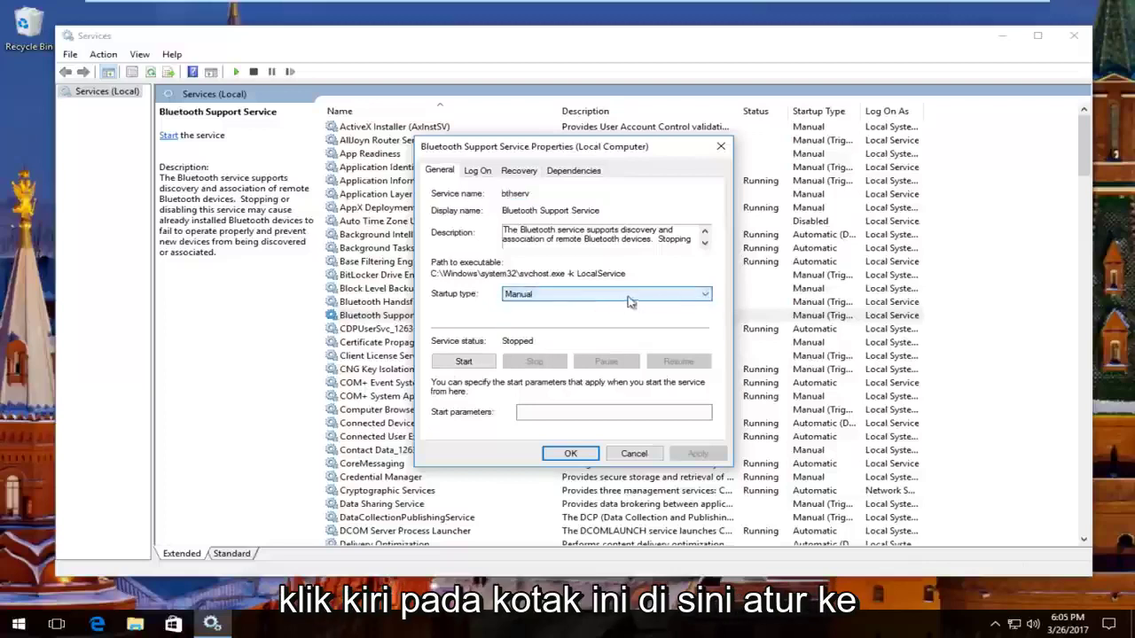
{"action": "left_click", "coordinate": [532, 299]}
{"action": "left_click", "coordinate": [521, 316]}
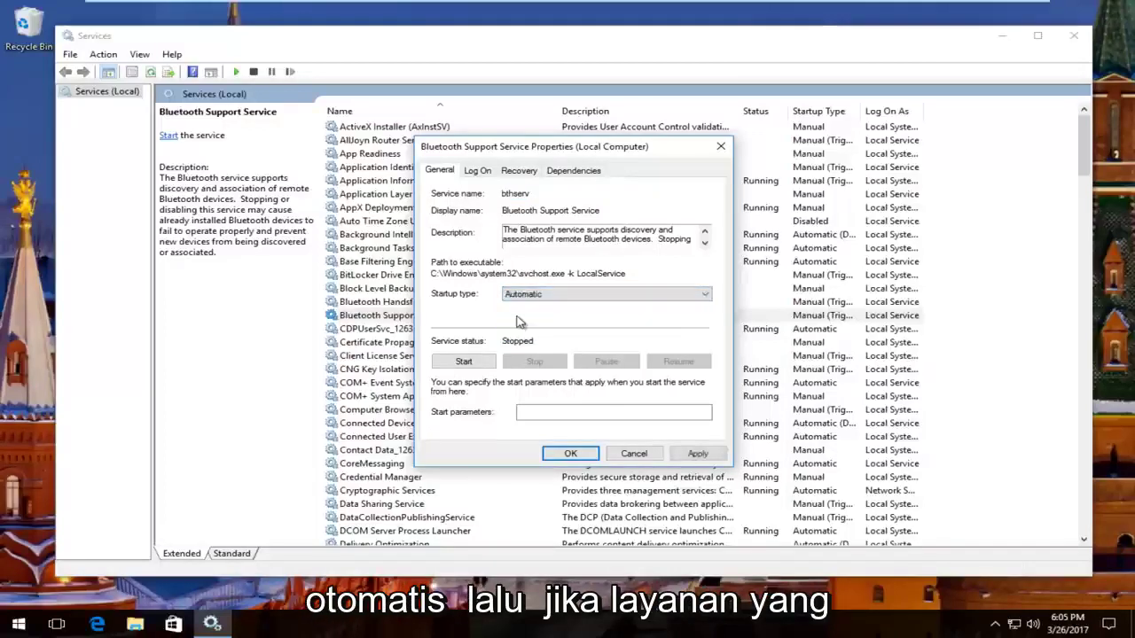
Step: Start the Bluetooth Support Service, apply and save its properties, and close the Services window
{"action": "left_click", "coordinate": [462, 362]}
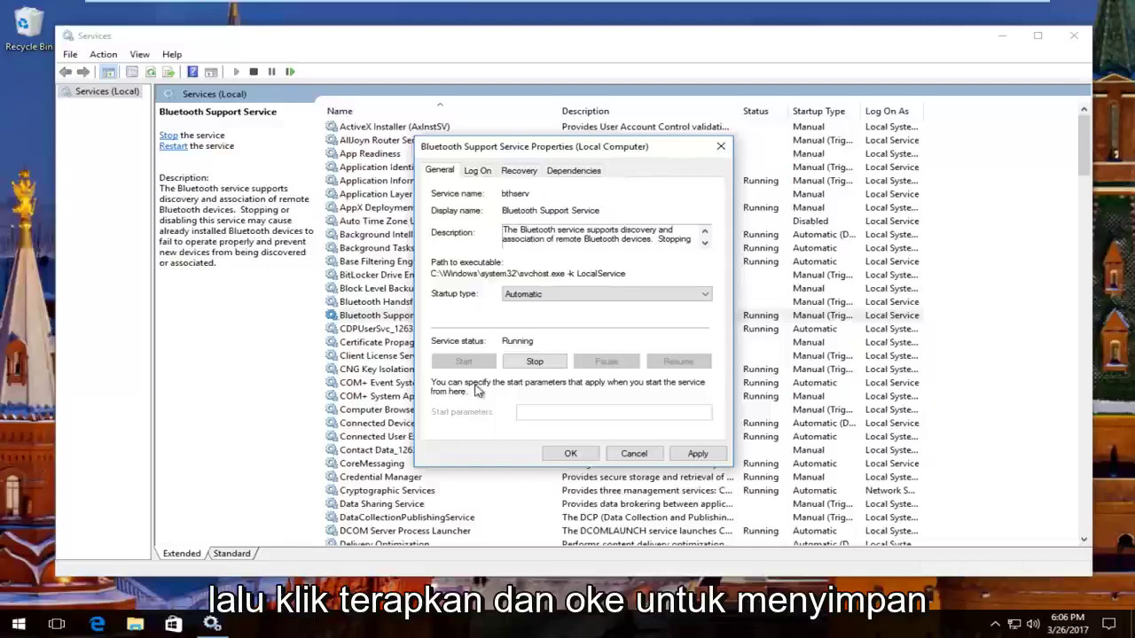
{"action": "left_click", "coordinate": [698, 453]}
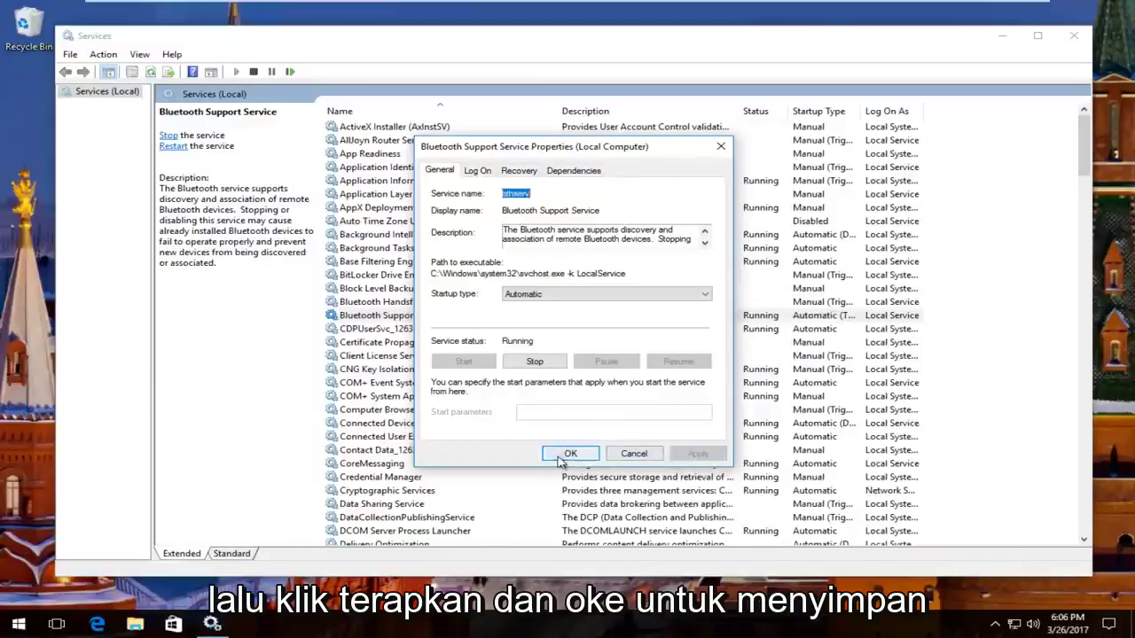
{"action": "left_click", "coordinate": [570, 453]}
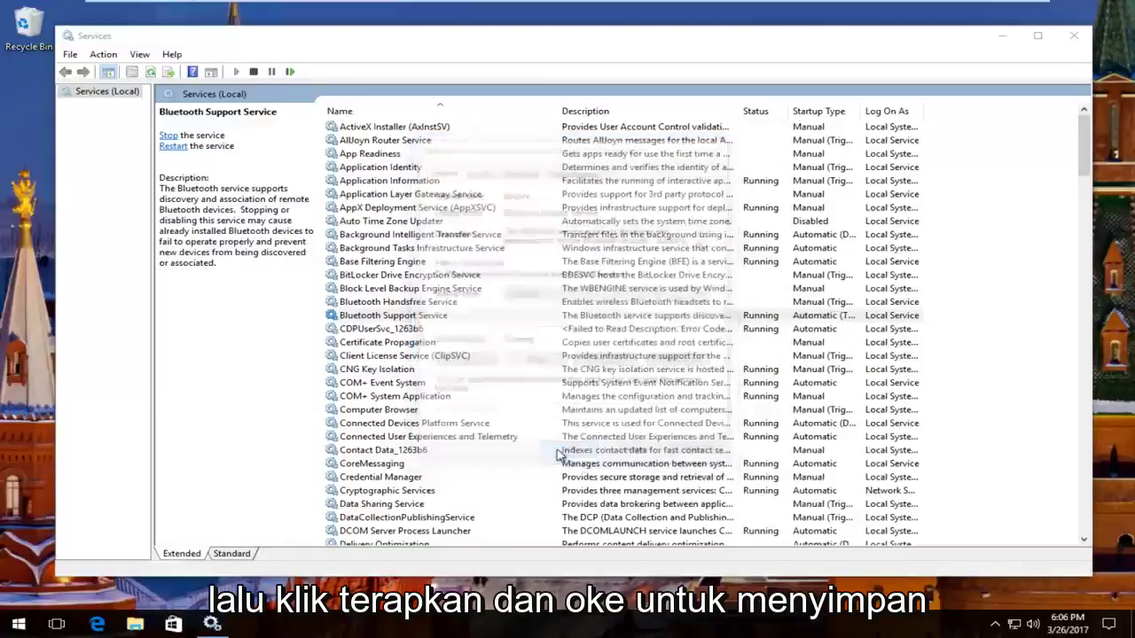
{"action": "left_click", "coordinate": [1073, 37]}
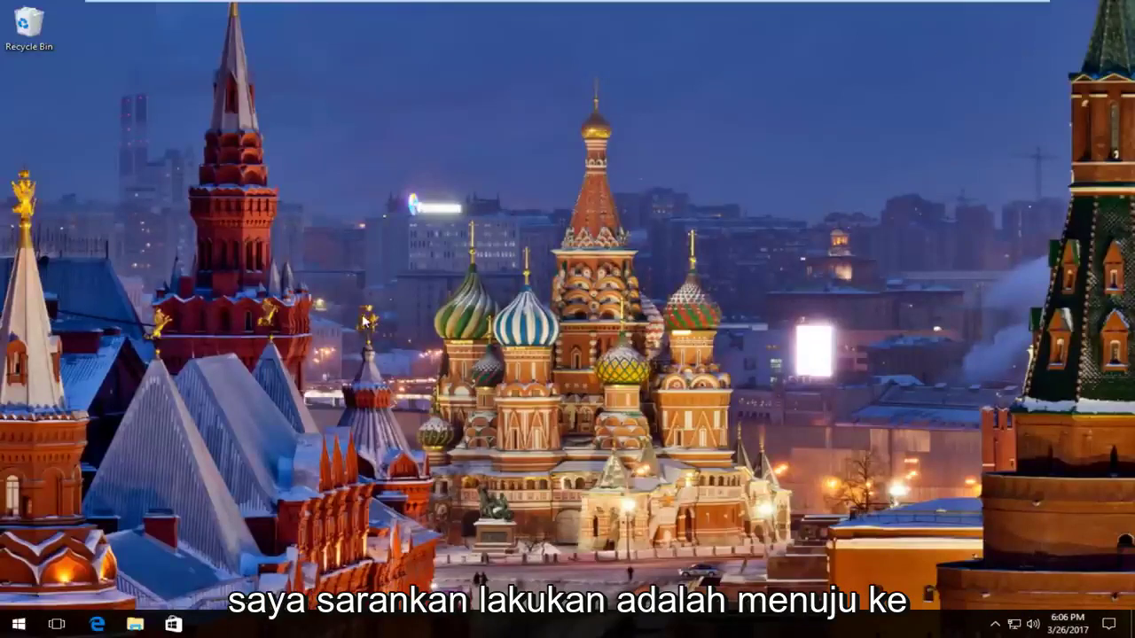
Step: Search for "troubleshooting", open the Troubleshooting control panel and display all available troubleshooters
{"action": "left_click", "coordinate": [17, 624]}
{"action": "type", "text": "trou"}
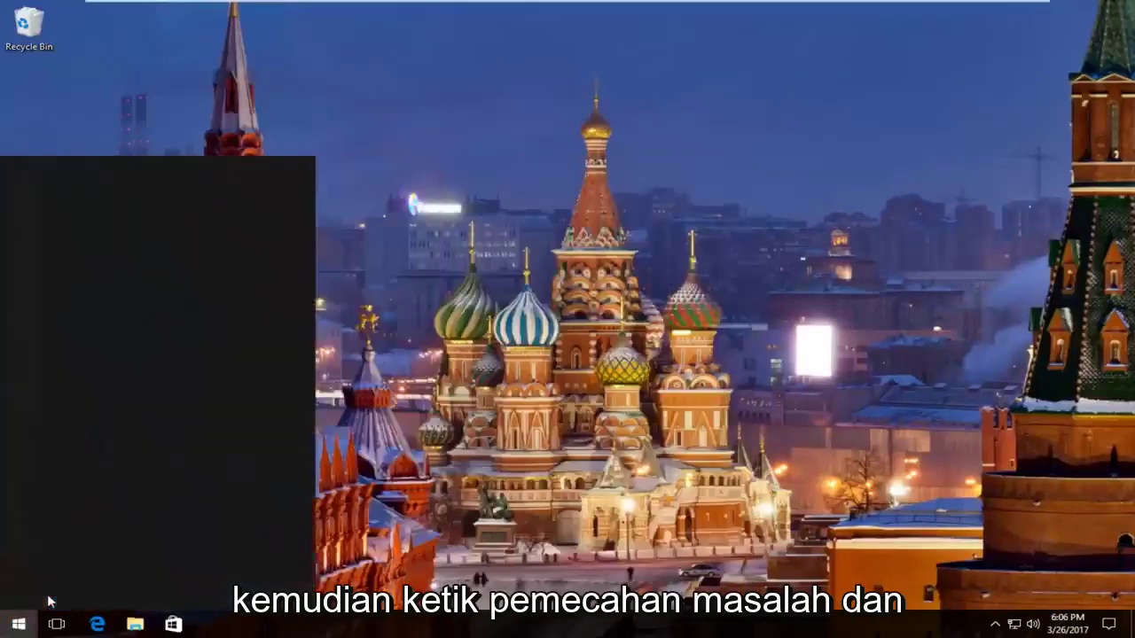
{"action": "type", "text": "bleshooting"}
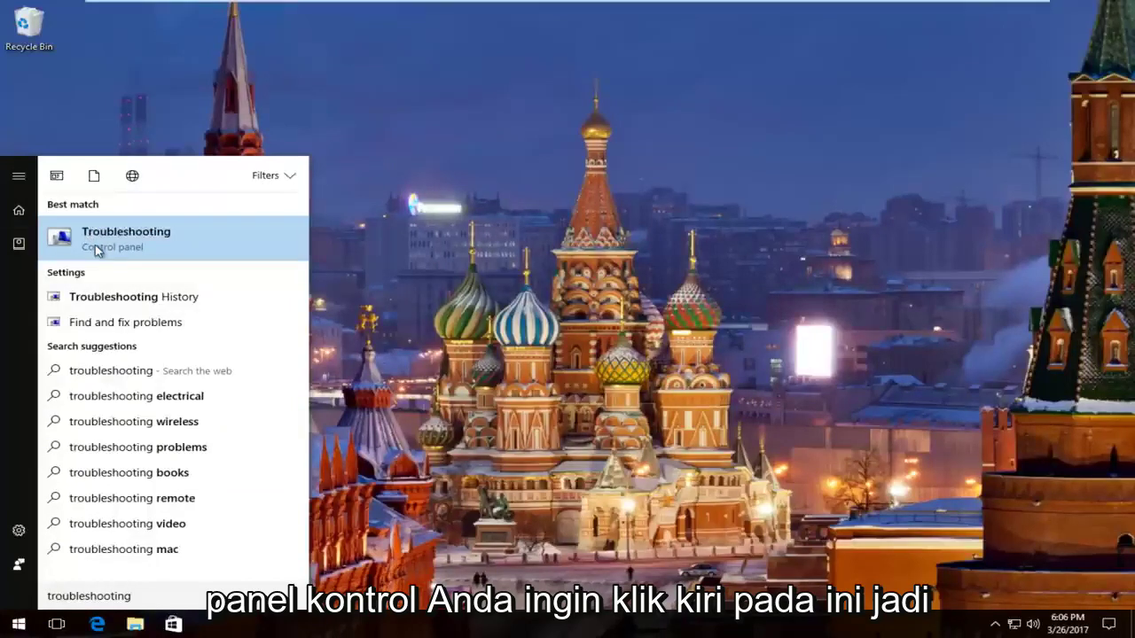
{"action": "left_click", "coordinate": [94, 240]}
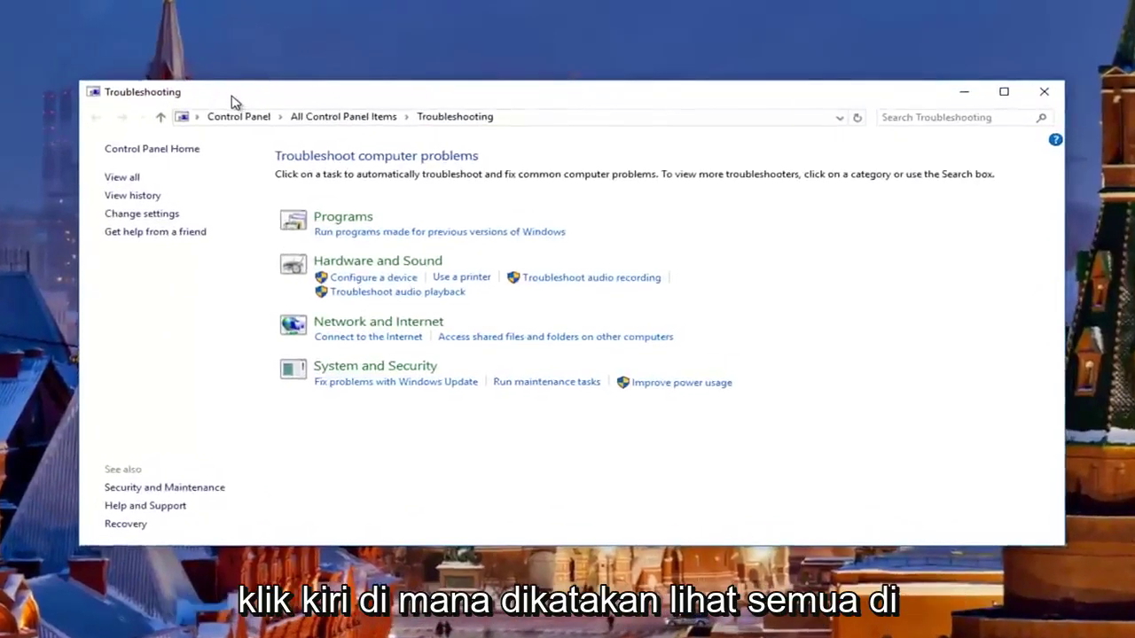
{"action": "left_click", "coordinate": [121, 180]}
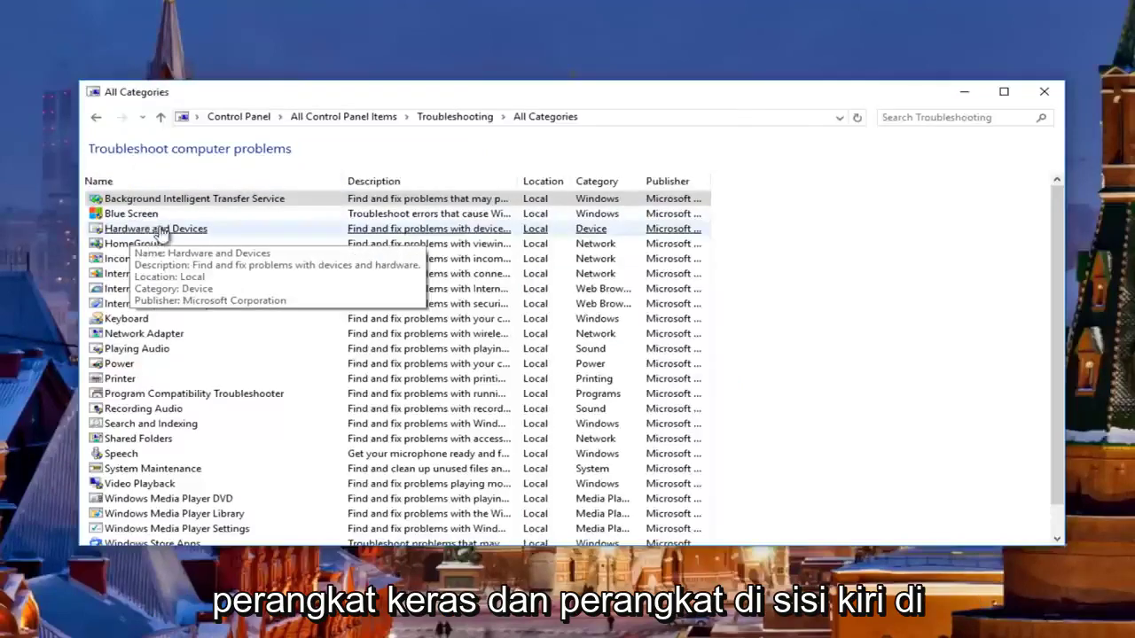
Step: Run the Hardware and Devices troubleshooter with the categories window minimized, and enable automatic checking for the newest drivers
{"action": "left_click", "coordinate": [114, 231]}
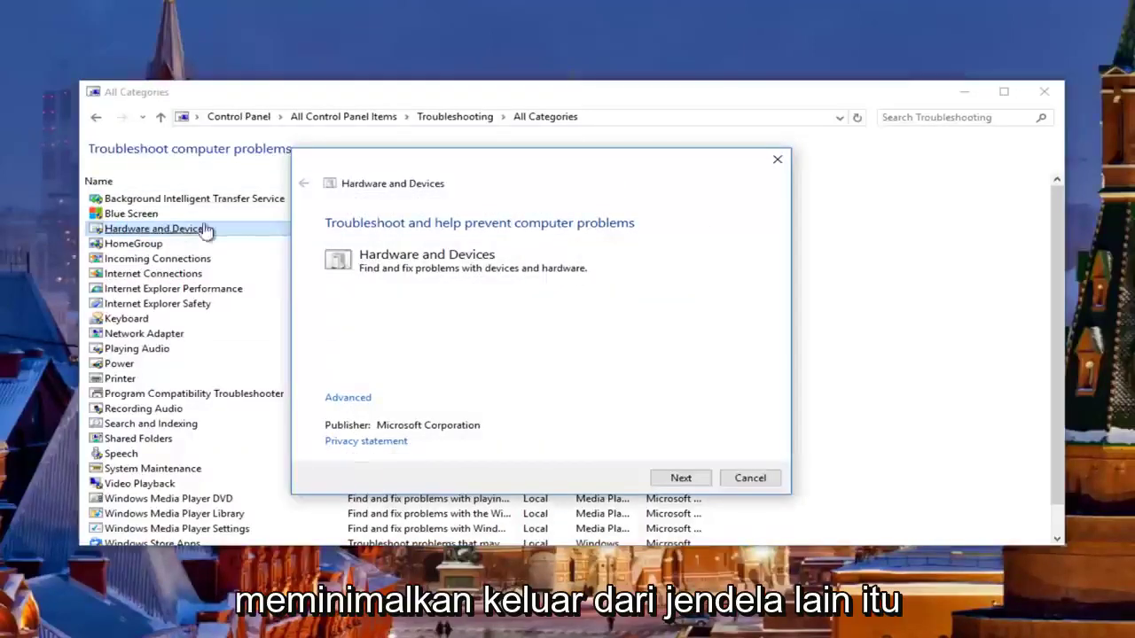
{"action": "left_click", "coordinate": [964, 91]}
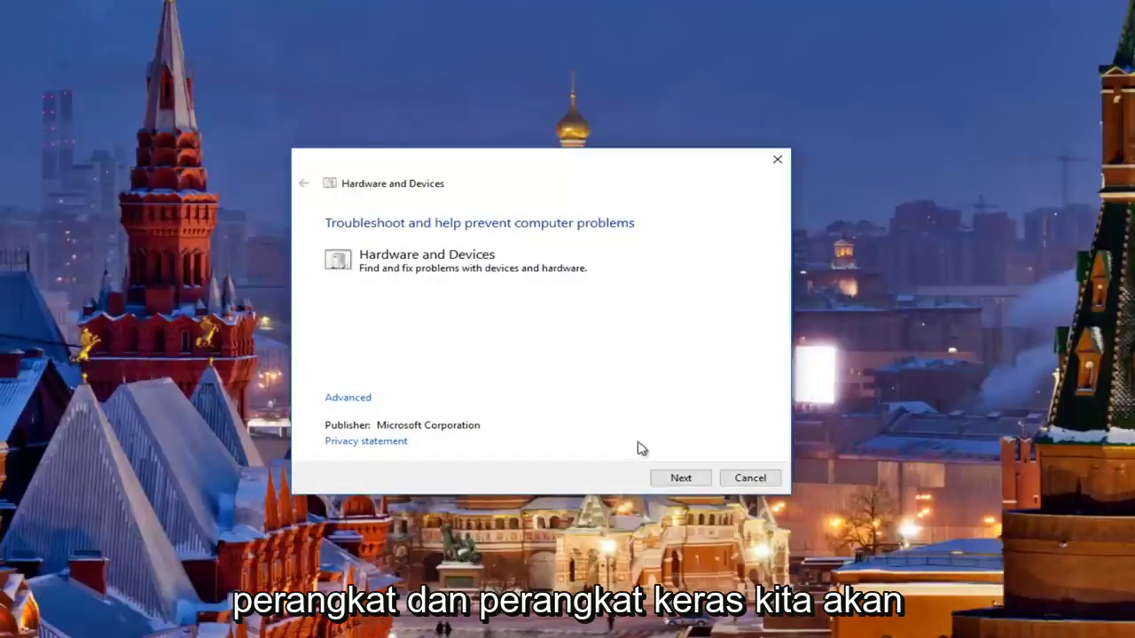
{"action": "left_click", "coordinate": [678, 479]}
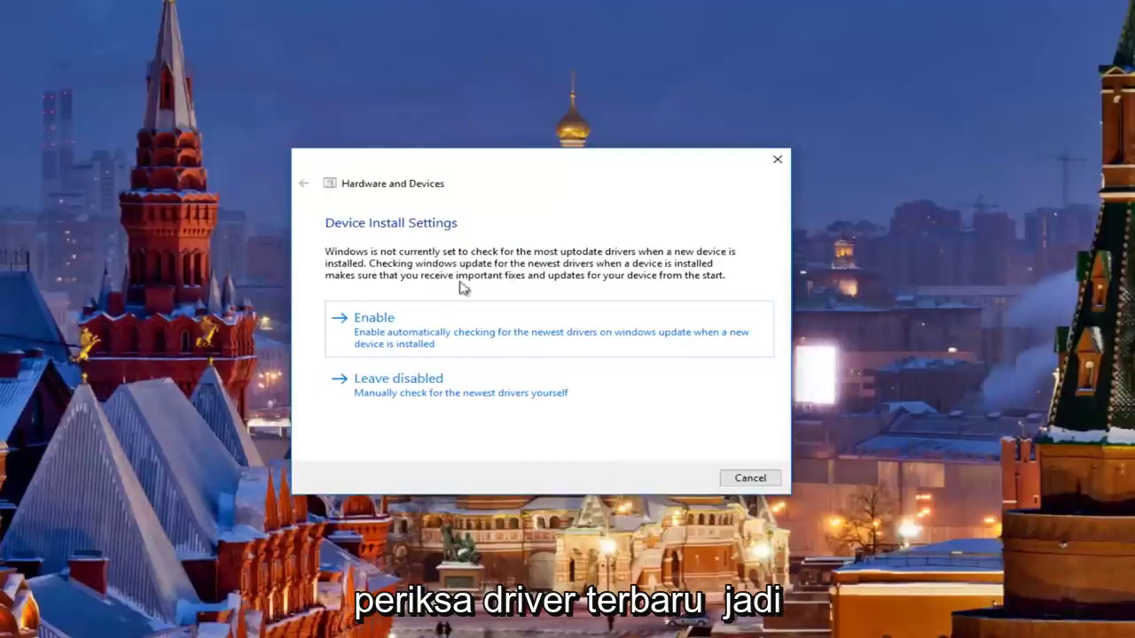
{"action": "left_click", "coordinate": [392, 334]}
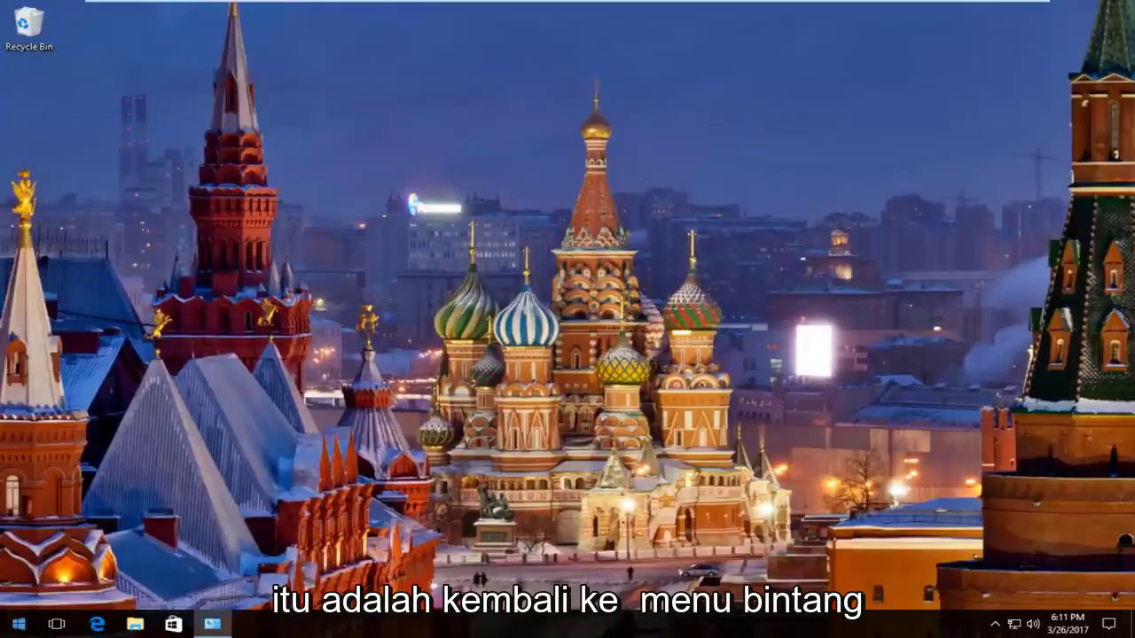
Step: Search for "device manager", open Device Manager and dismiss the OneDrive update message
{"action": "left_click", "coordinate": [18, 624]}
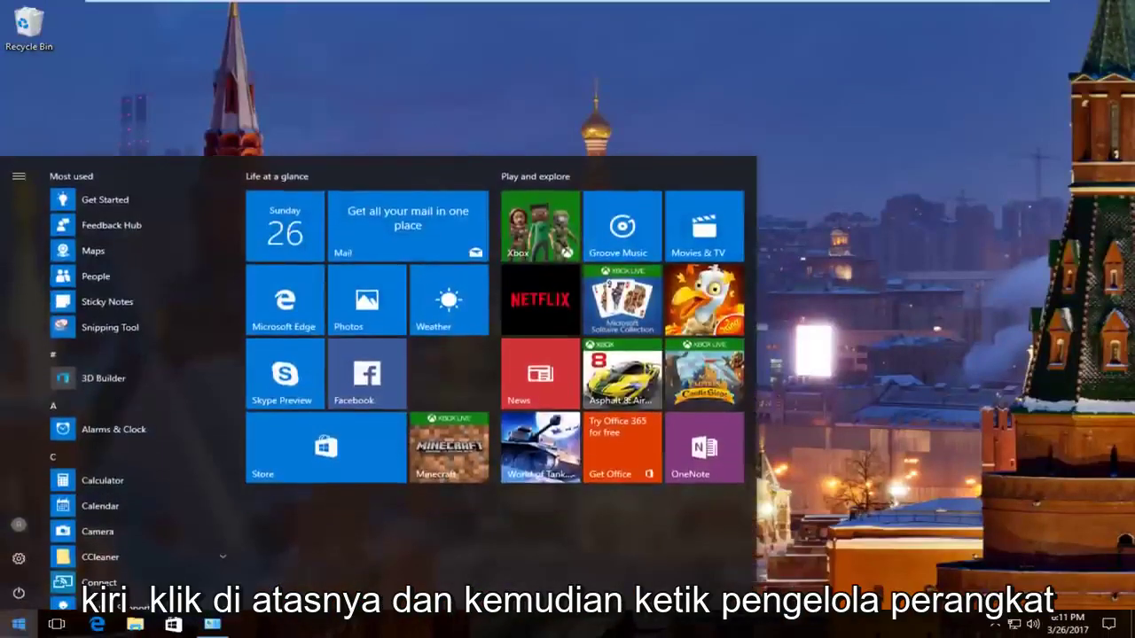
{"action": "type", "text": "dev"}
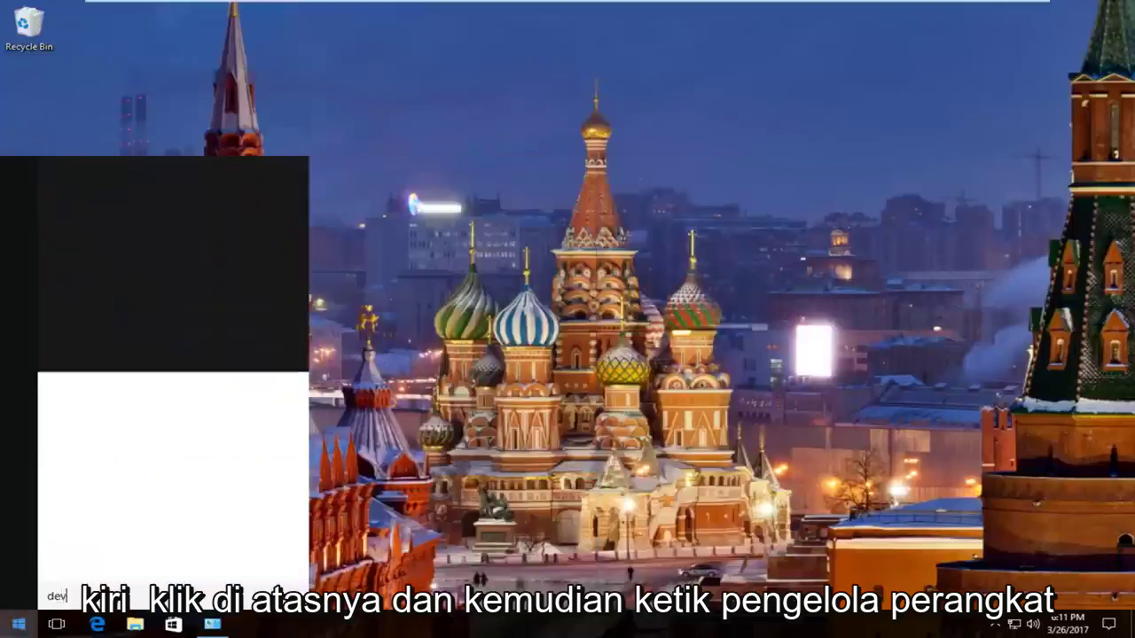
{"action": "type", "text": "ice ma"}
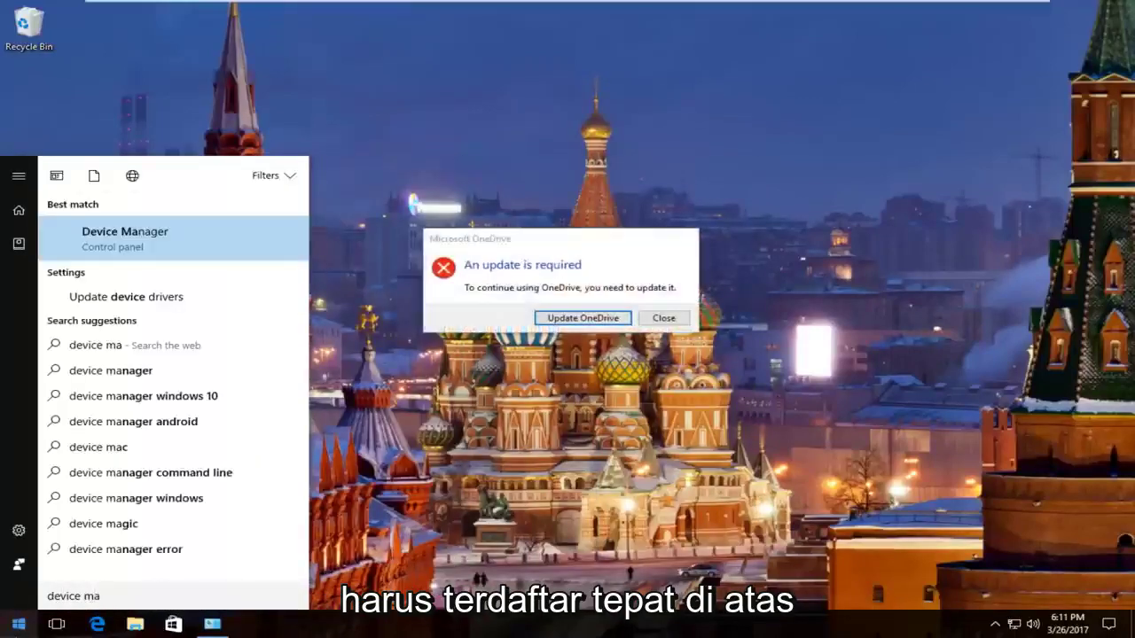
{"action": "type", "text": "nager"}
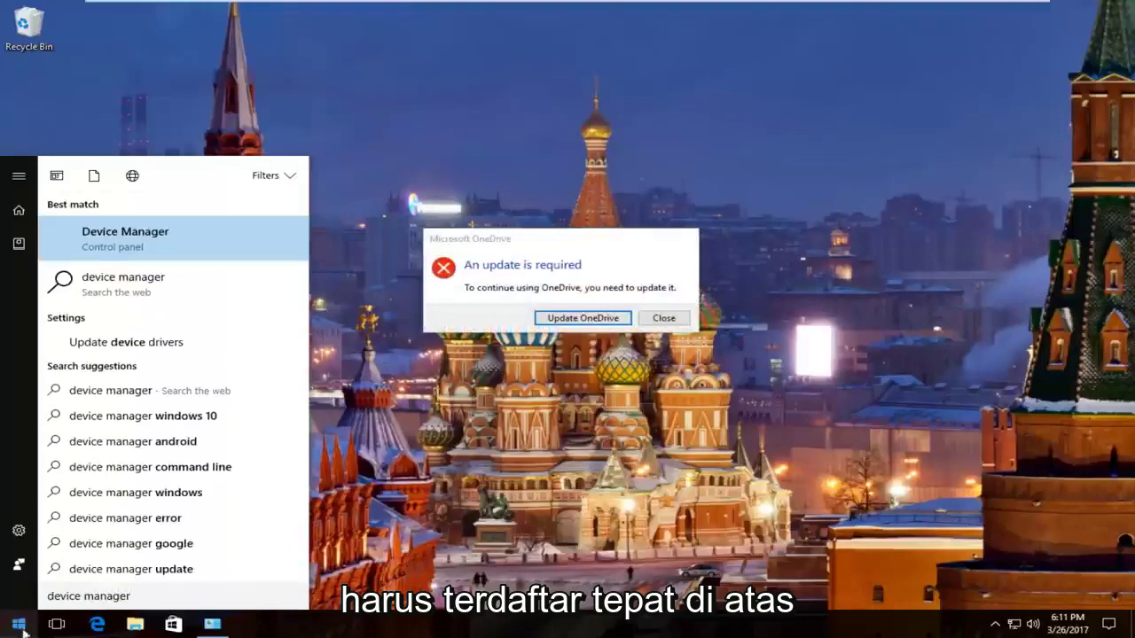
{"action": "left_click", "coordinate": [100, 247]}
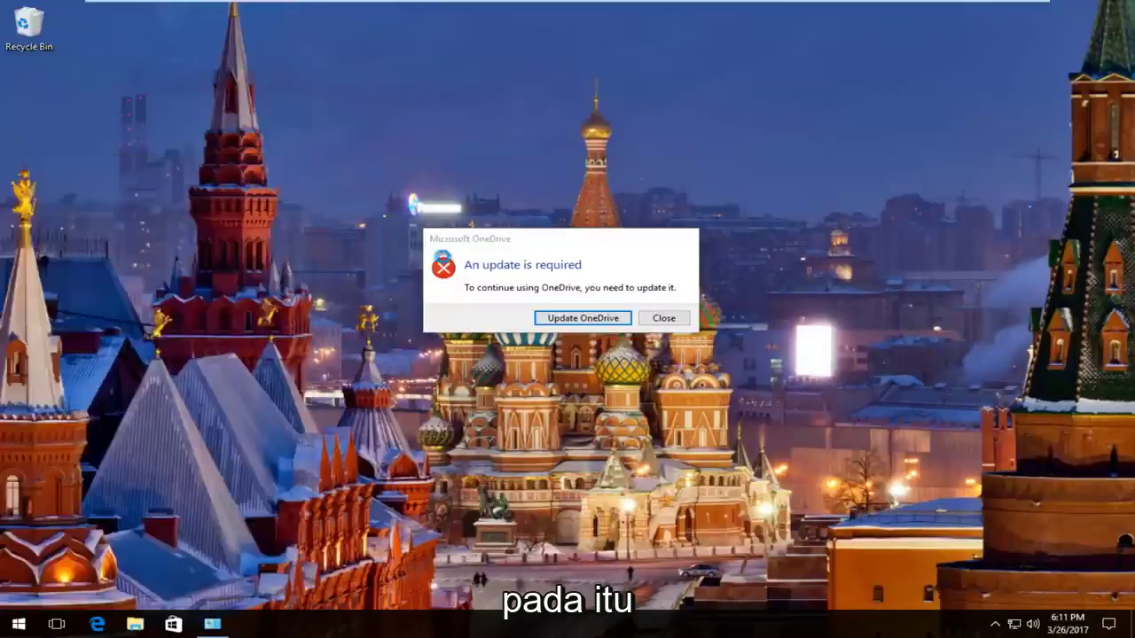
{"action": "left_click", "coordinate": [652, 318]}
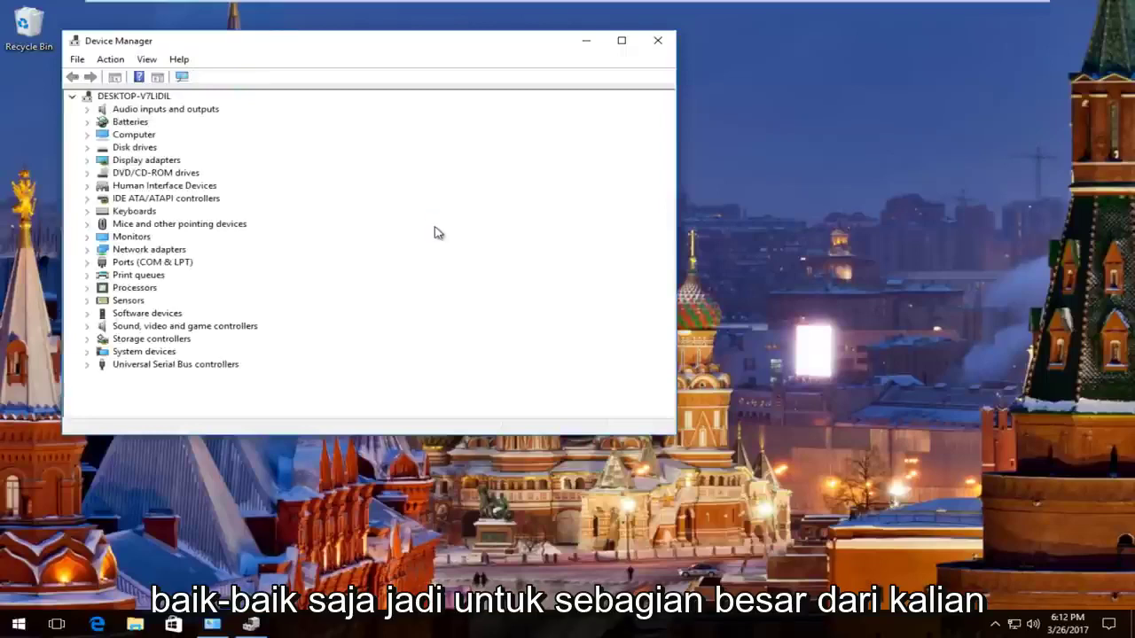
Step: Search automatically for updated driver software for the Microsoft AC Adapter under Batteries
{"action": "left_click_drag", "start_coordinate": [334, 55], "coordinate": [554, 70]}
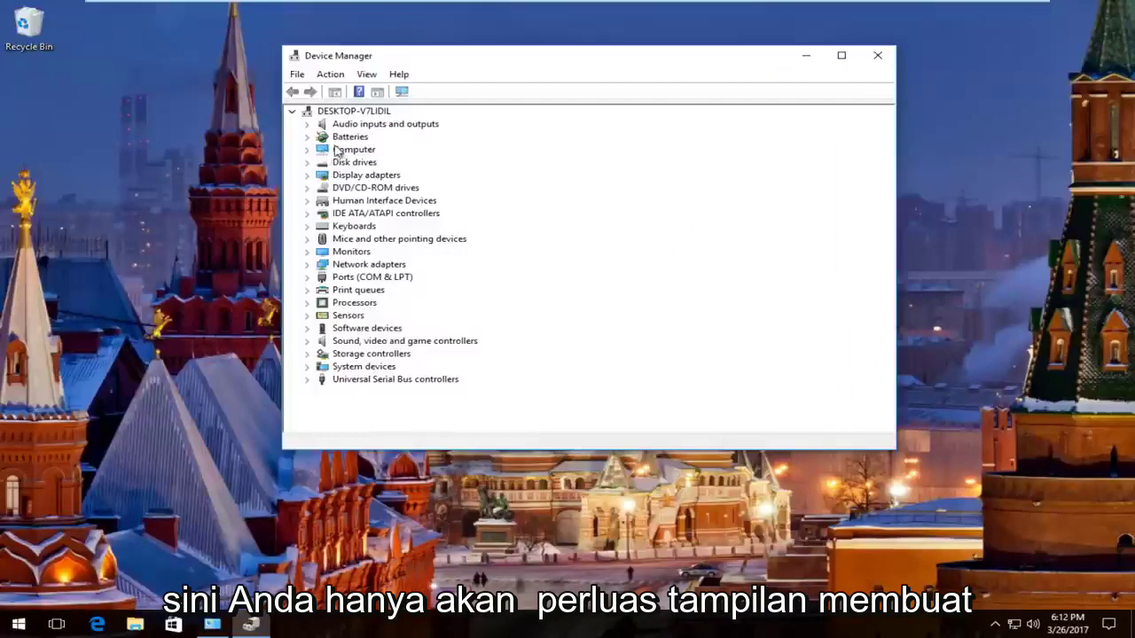
{"action": "left_click", "coordinate": [306, 138]}
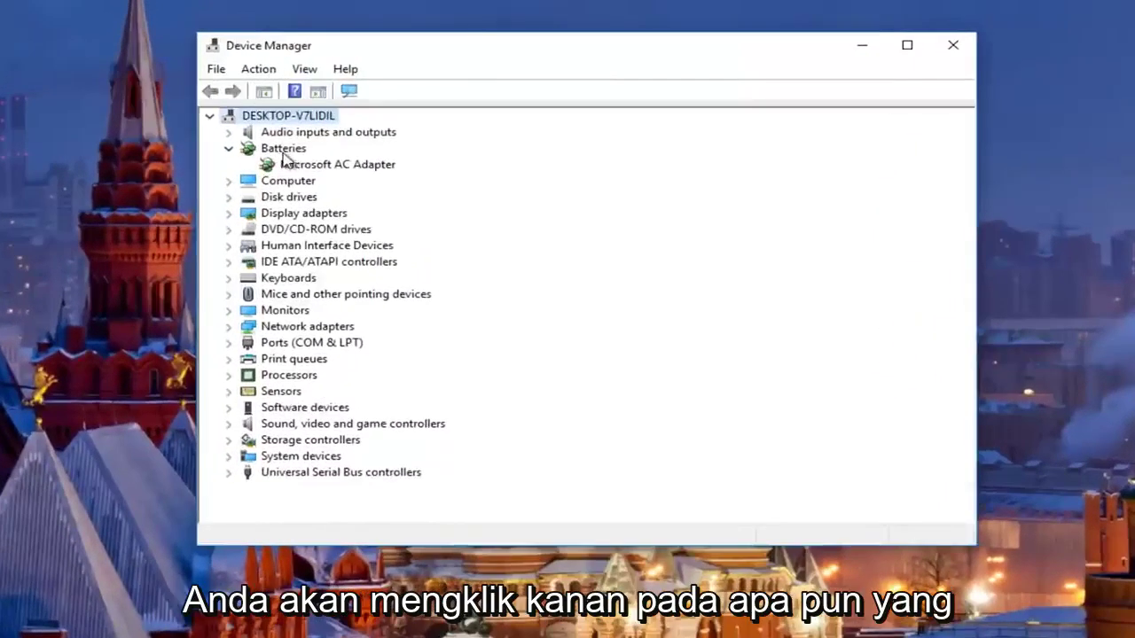
{"action": "left_click", "coordinate": [300, 167]}
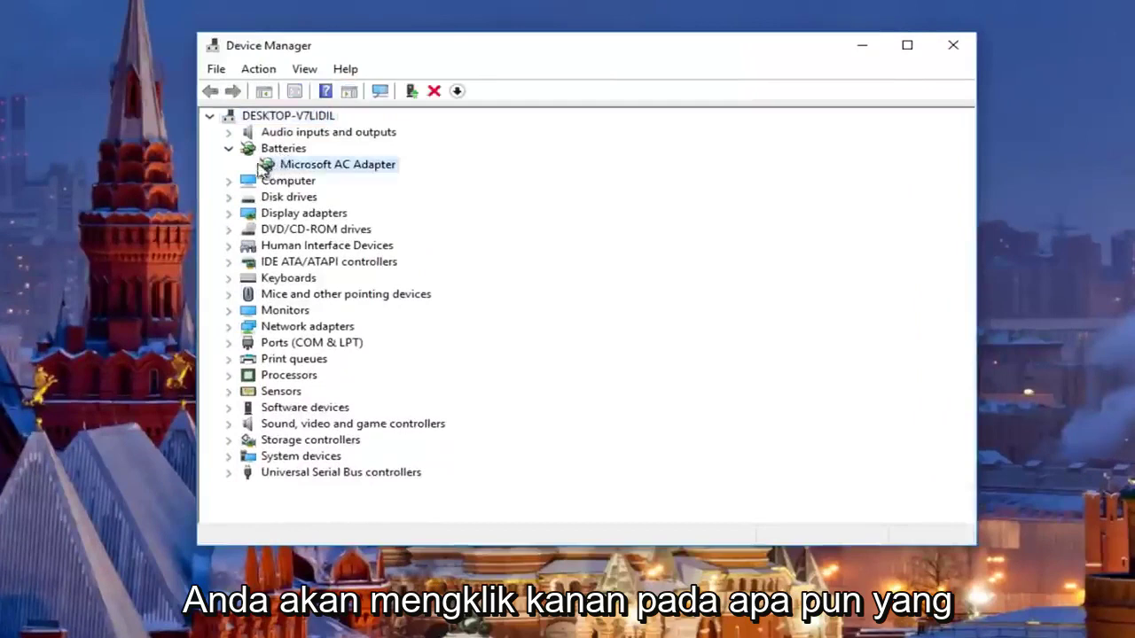
{"action": "right_click", "coordinate": [323, 171]}
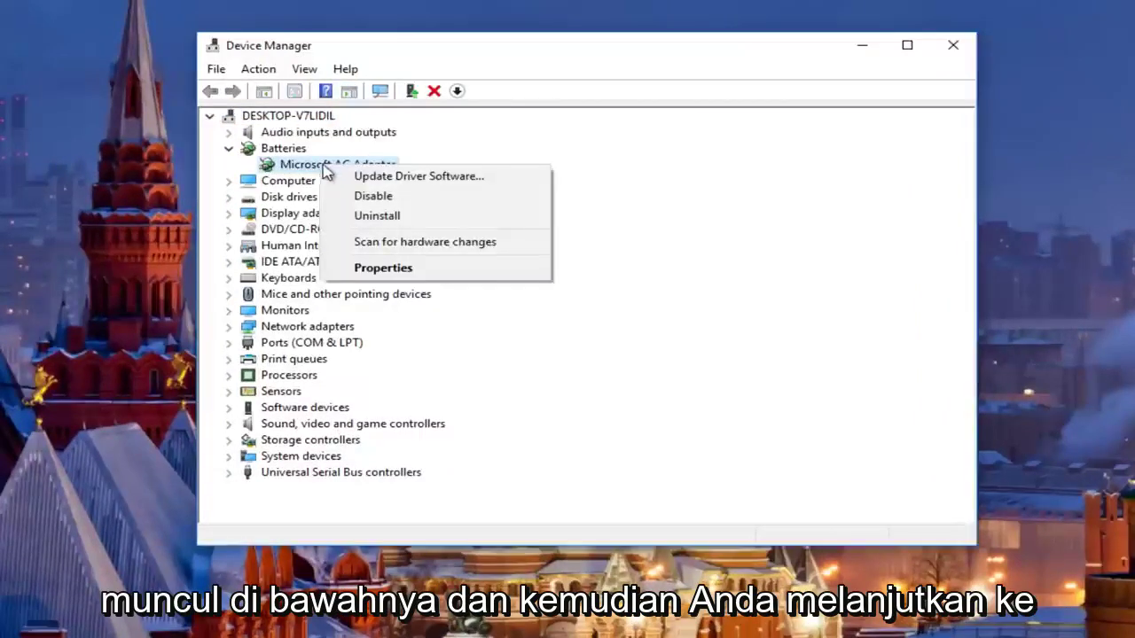
{"action": "left_click", "coordinate": [442, 180]}
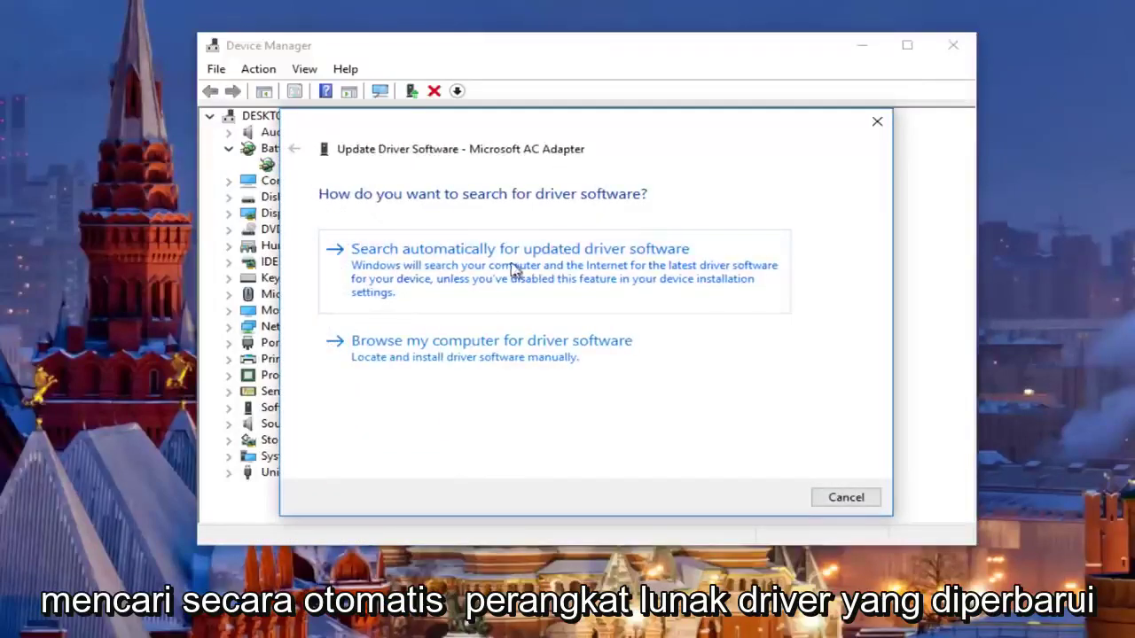
{"action": "left_click", "coordinate": [605, 266]}
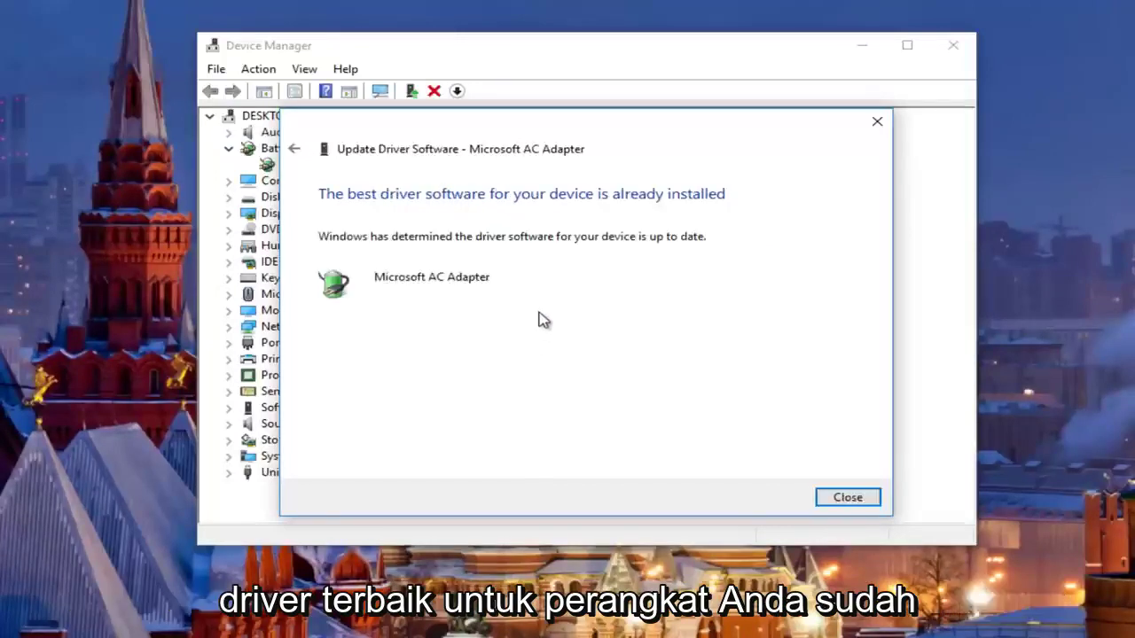
Step: Close the finished driver update wizard and check the driver version in the Microsoft AC Adapter's properties
{"action": "left_click", "coordinate": [877, 122]}
{"action": "right_click", "coordinate": [310, 173]}
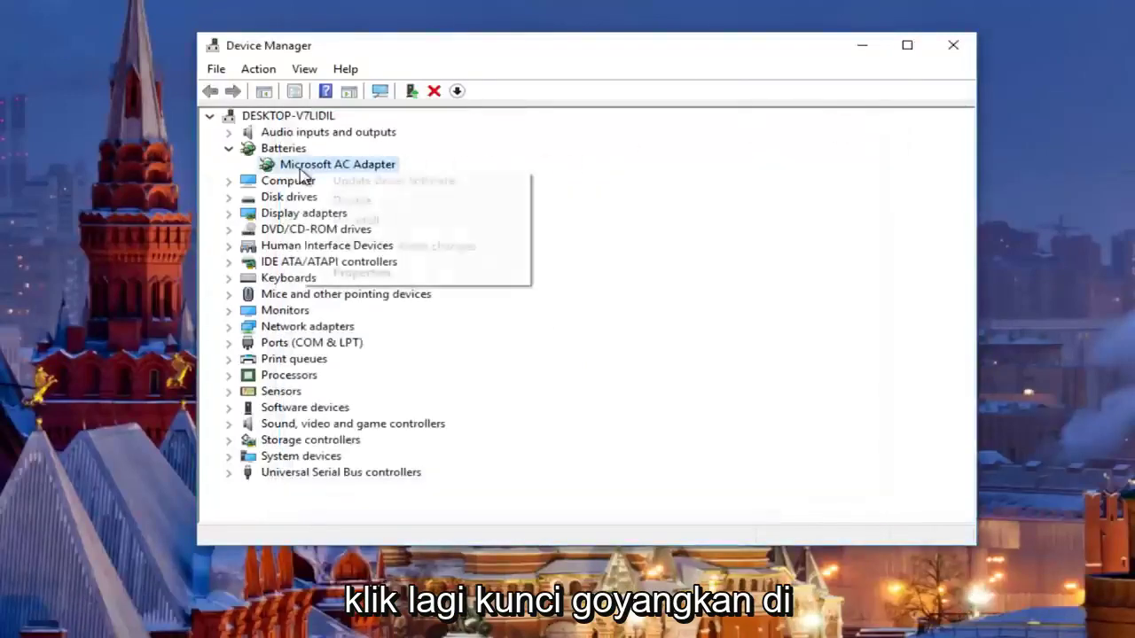
{"action": "left_click", "coordinate": [333, 272]}
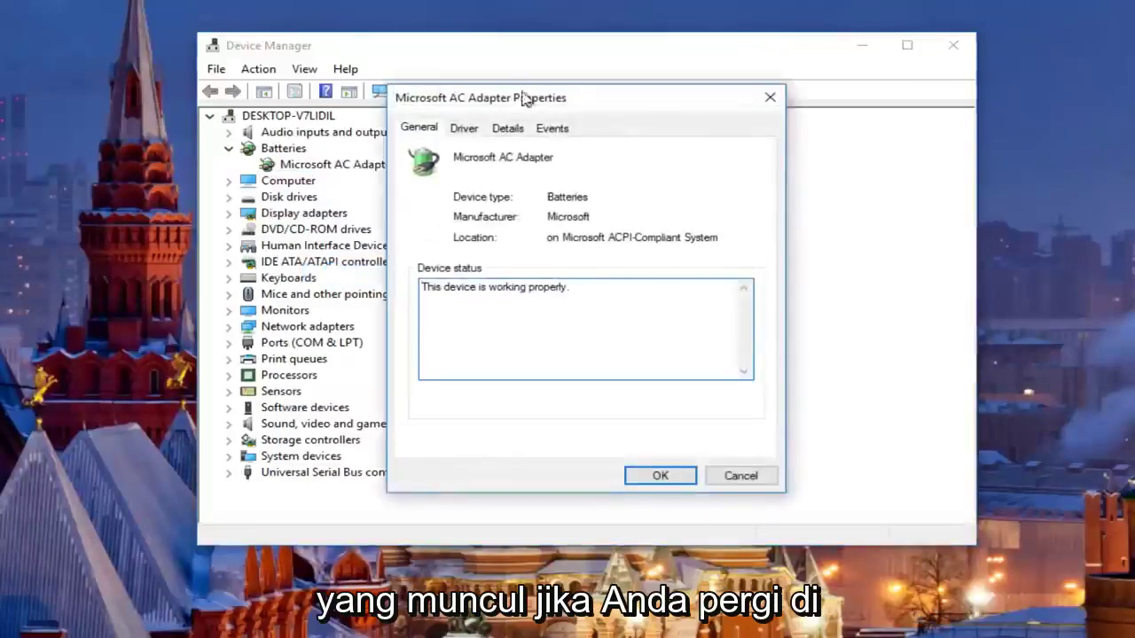
{"action": "left_click", "coordinate": [503, 140]}
{"action": "left_click", "coordinate": [467, 135]}
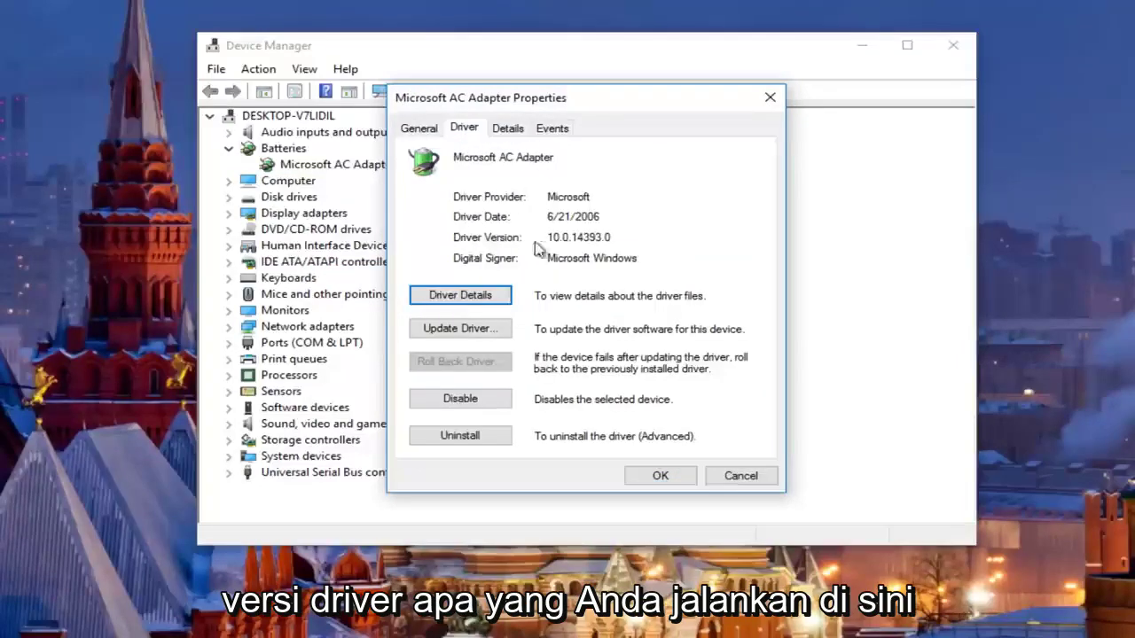
{"action": "left_click_drag", "start_coordinate": [561, 235], "coordinate": [599, 234]}
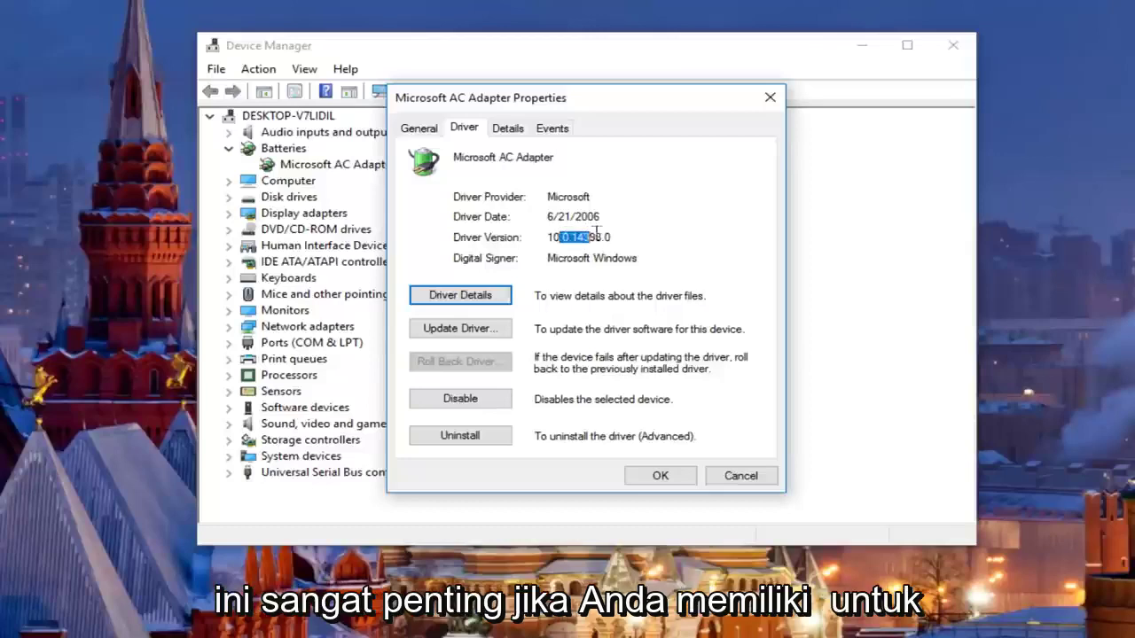
{"action": "left_click", "coordinate": [601, 235]}
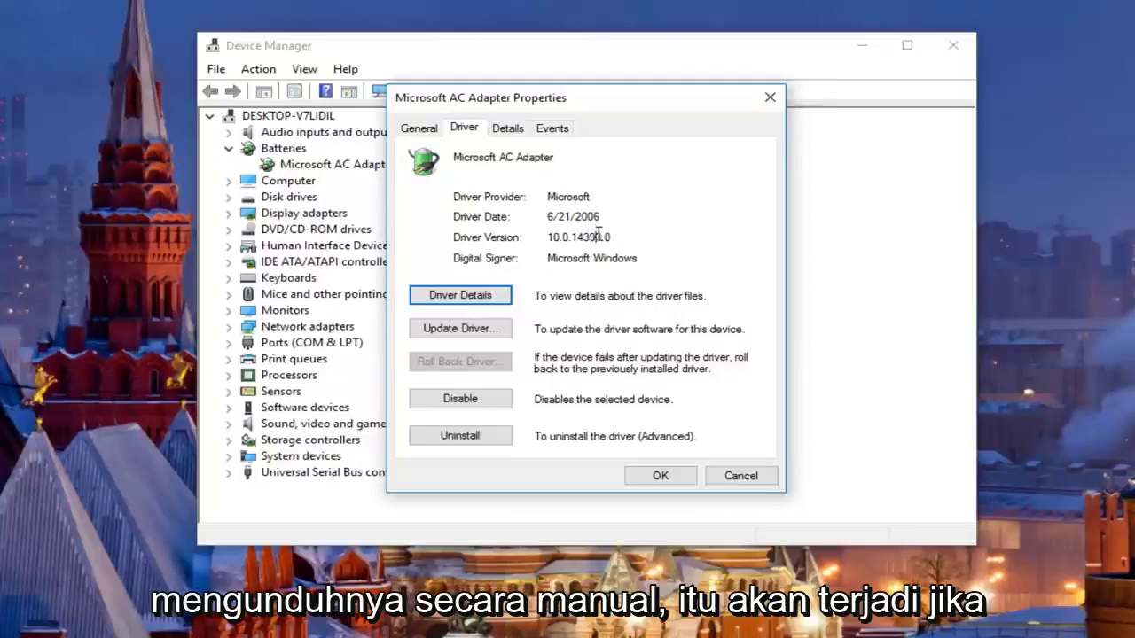
{"action": "left_click", "coordinate": [769, 97]}
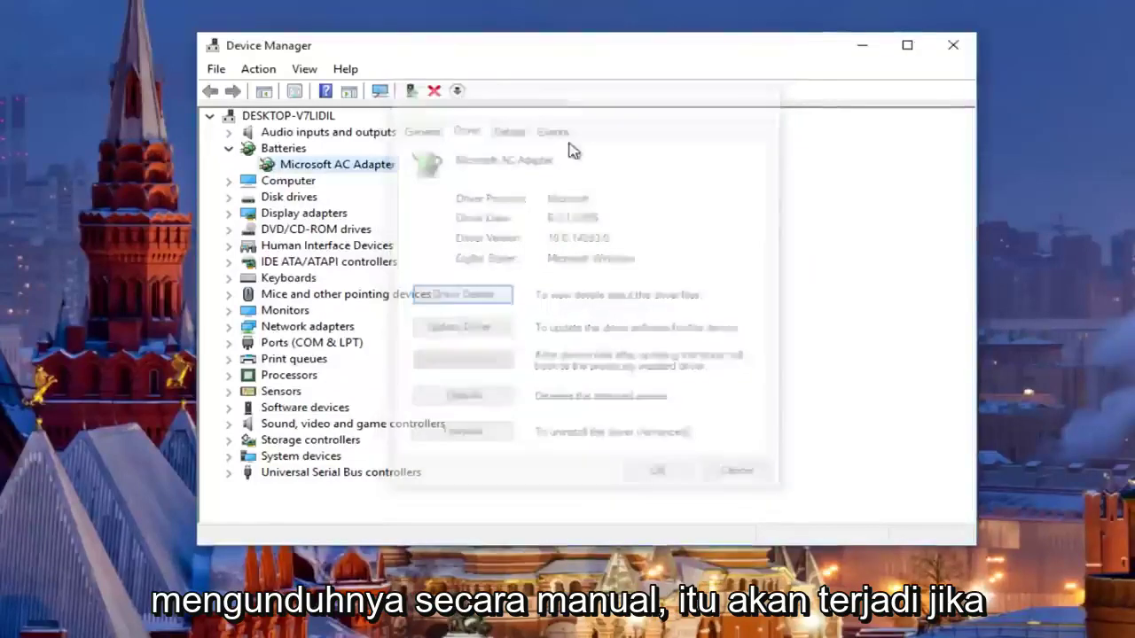
Step: View the driver software search options for the Microsoft AC Adapter without choosing one, and close Device Manager
{"action": "right_click", "coordinate": [323, 171]}
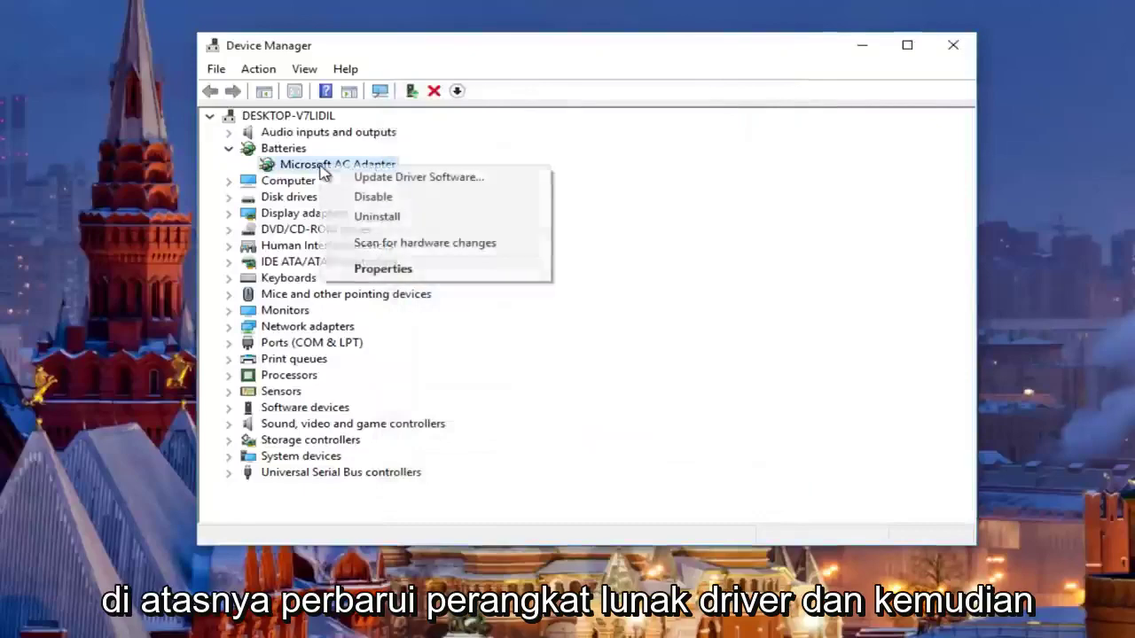
{"action": "left_click", "coordinate": [347, 176]}
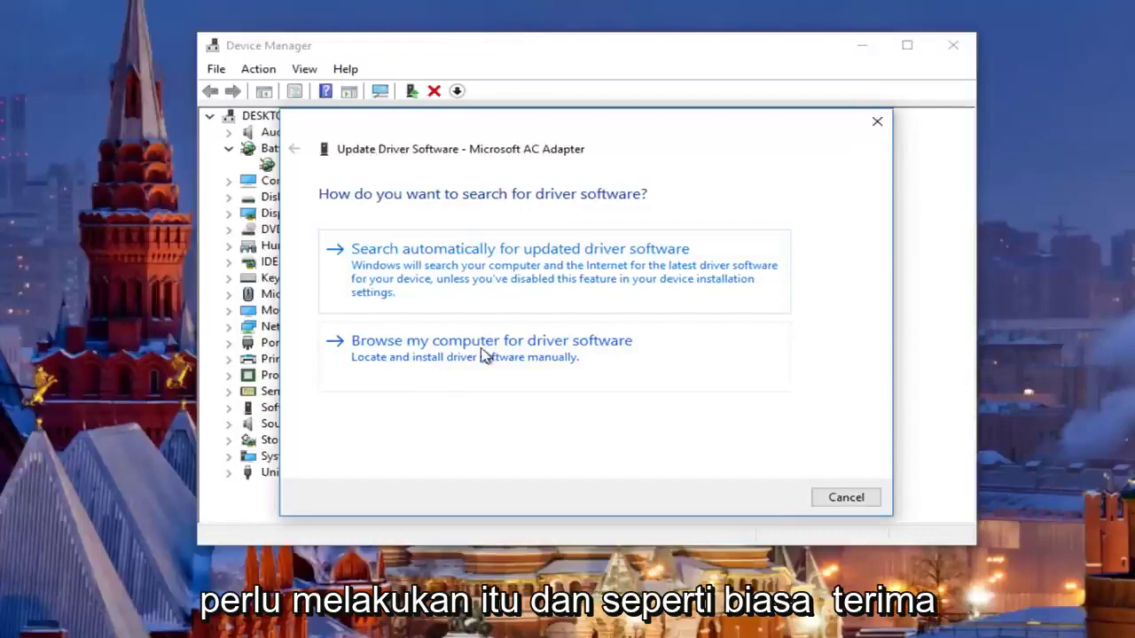
{"action": "left_click", "coordinate": [882, 125]}
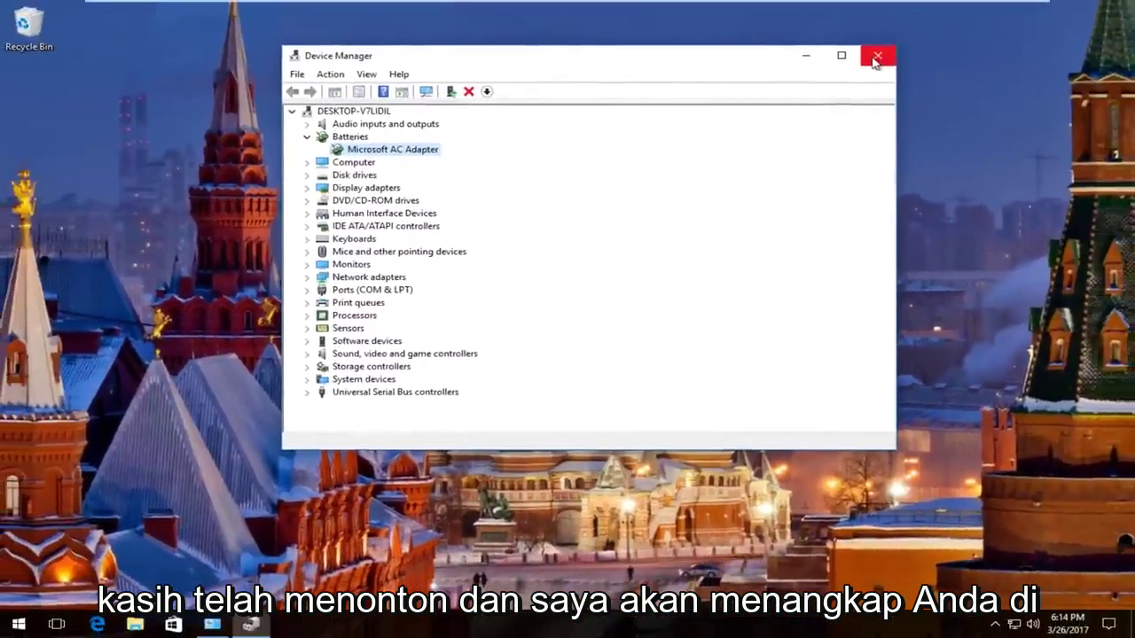
{"action": "left_click", "coordinate": [925, 49]}
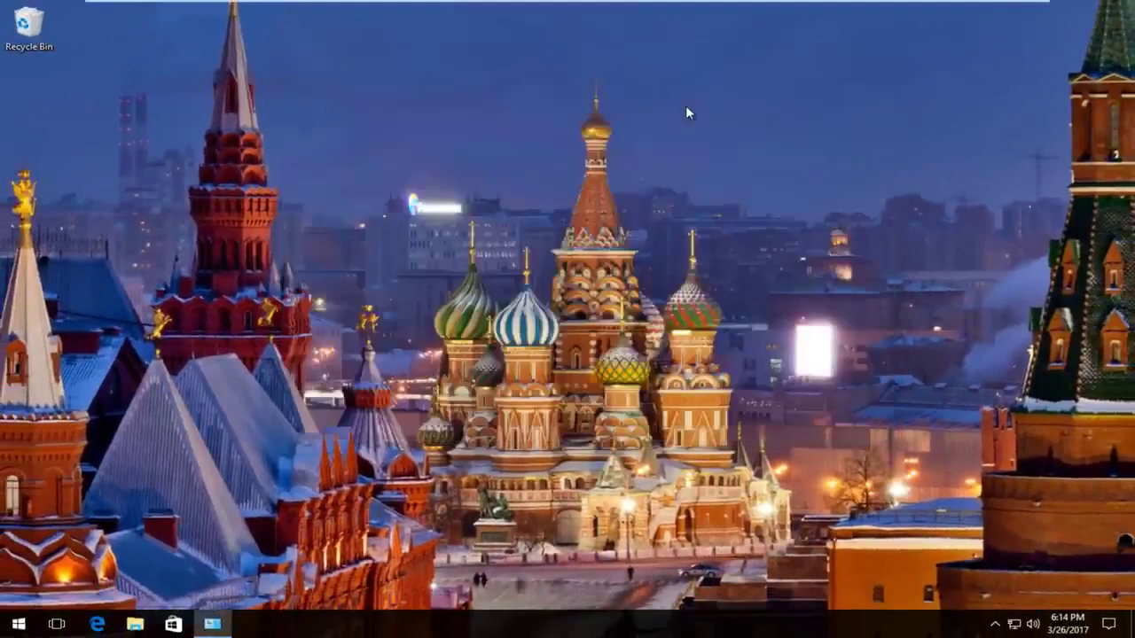